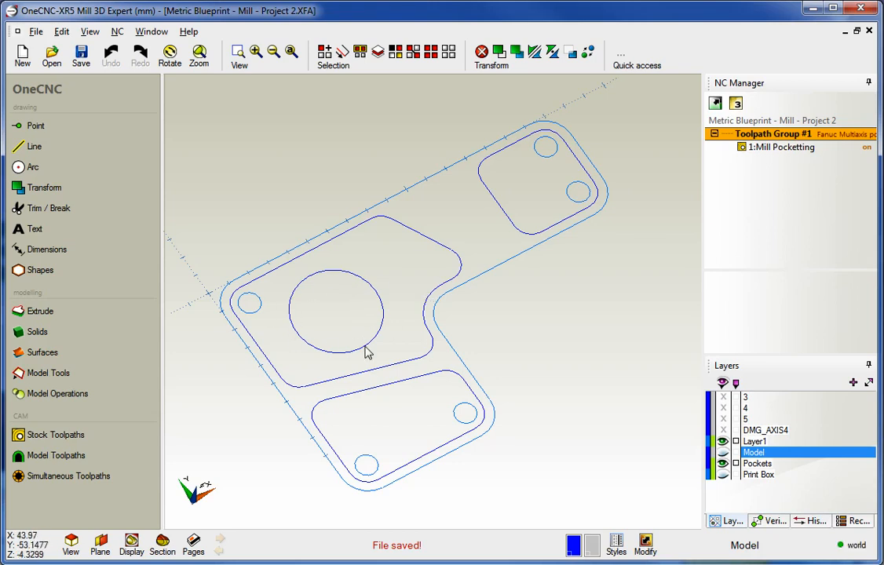
Start a Clean Circle toolpath on the large circle inside the biggest pocket.
middle_drag(363, 310, 378, 268)
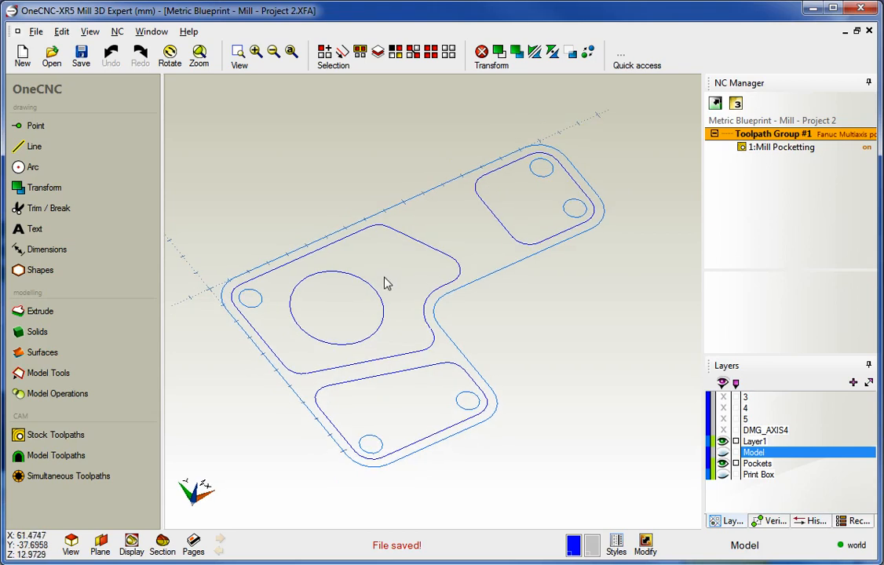
click(64, 437)
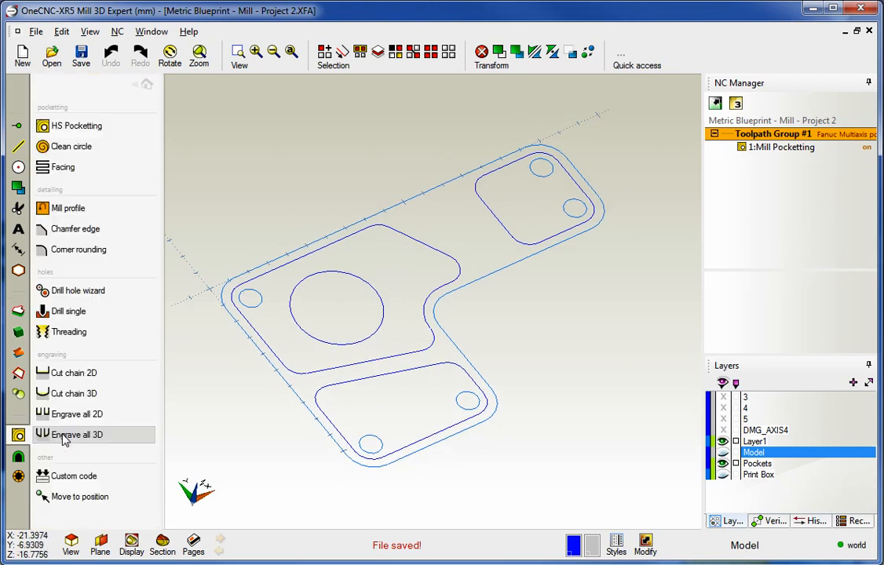
click(72, 147)
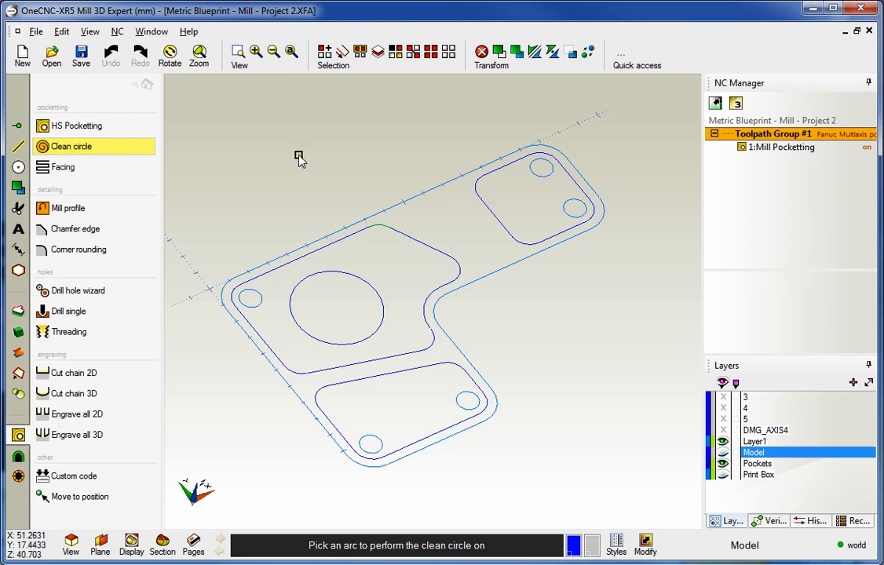
click(337, 273)
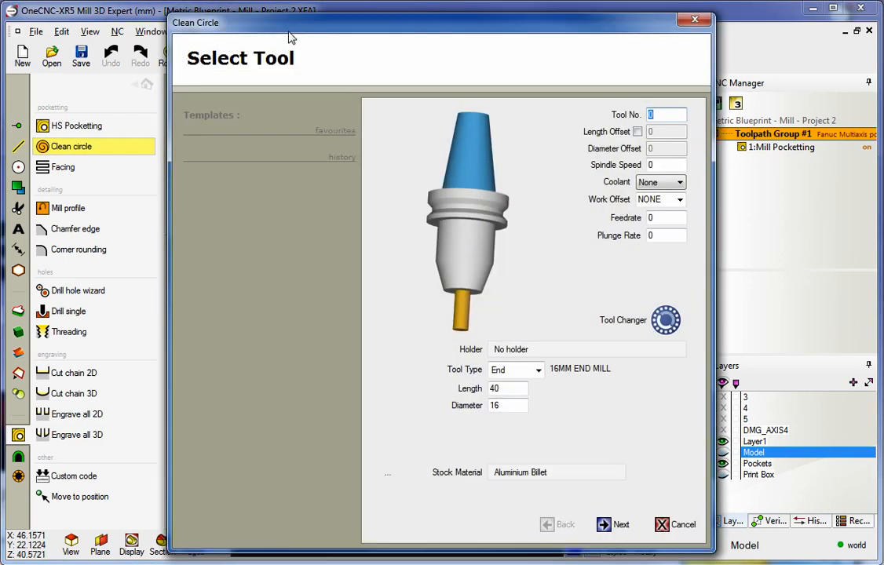
drag(288, 29, 123, 21)
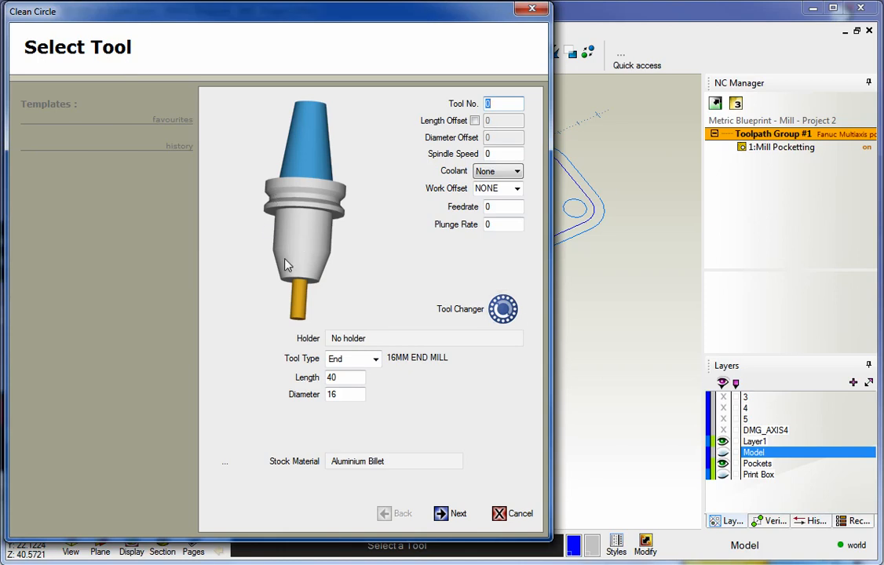
Set the end mill's diameter to 12 mm and its tool number to 2.
double_click(354, 398)
text(12)
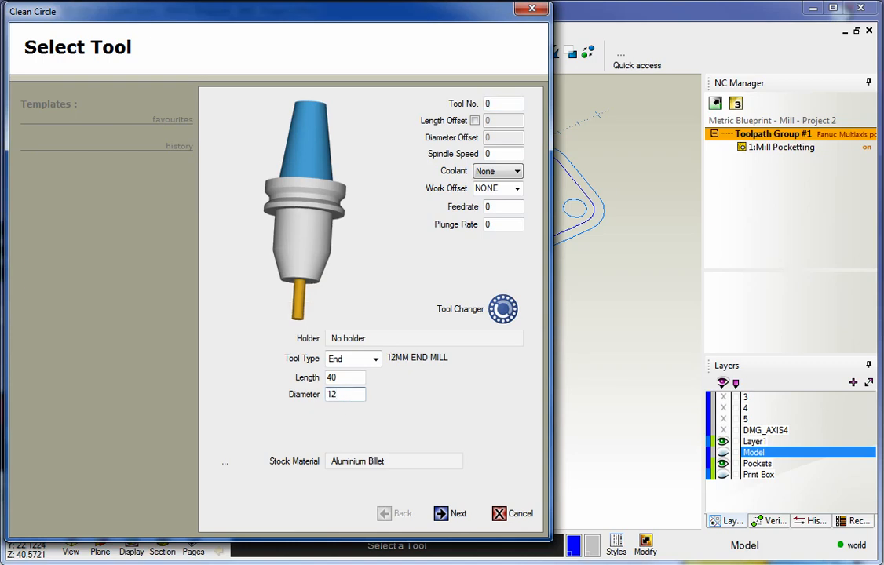
double_click(495, 103)
text(2)
Set the tool's spindle speed to 2300, coolant to Flood and feedrate to .25, and accept the tool settings.
double_click(492, 155)
text(23)
click(481, 173)
click(487, 193)
double_click(497, 207)
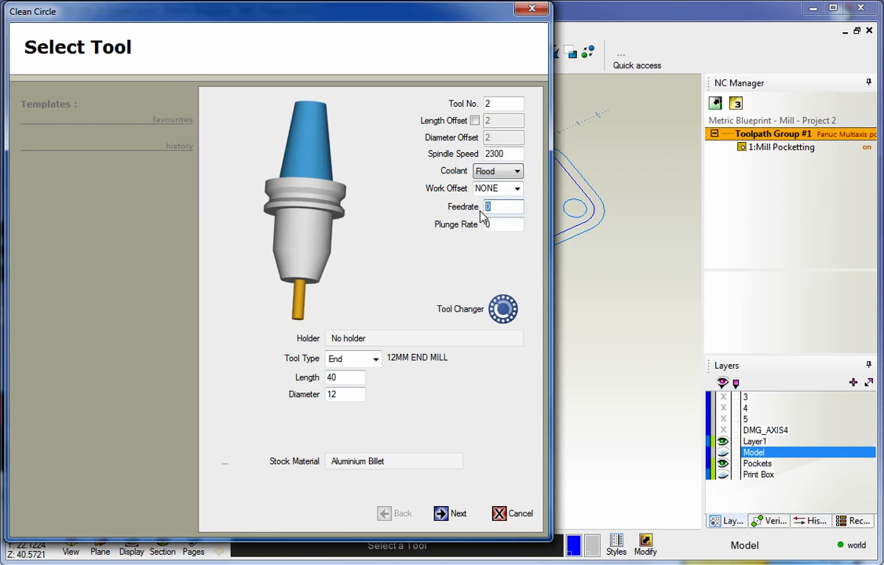
text(.25)
click(456, 513)
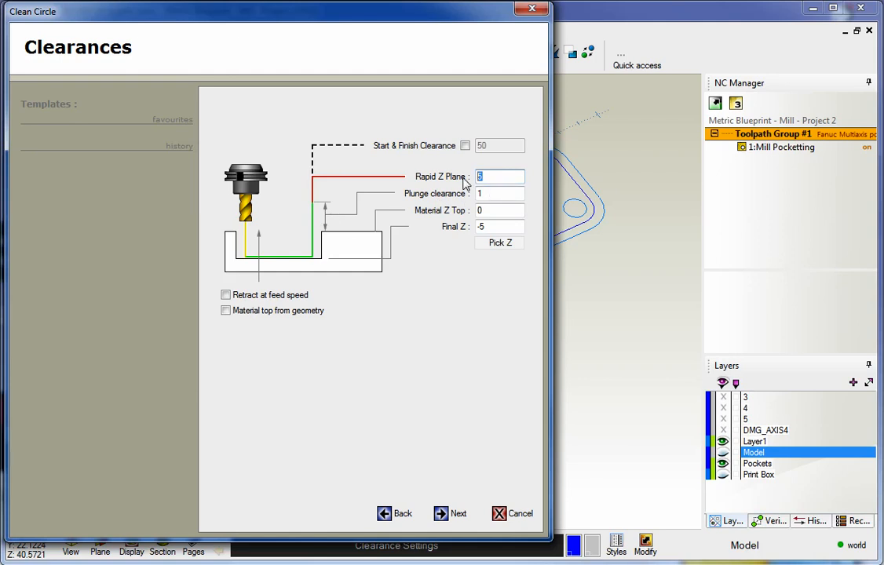
Set the rapid Z plane to 10 and the plunge clearance to 3.
text(10)
key(Tab)
text(3)
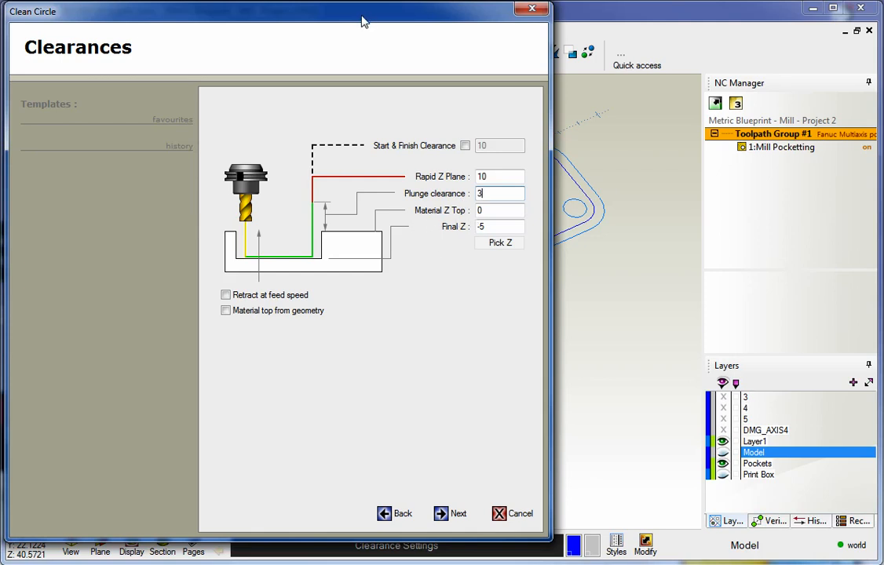
Set the circle's material Z top to -15 and final Z to -25, and accept the clearances.
mouse_move(358, 24)
mouse_down()
mouse_move(108, 55)
mouse_move(2, 55)
mouse_up()
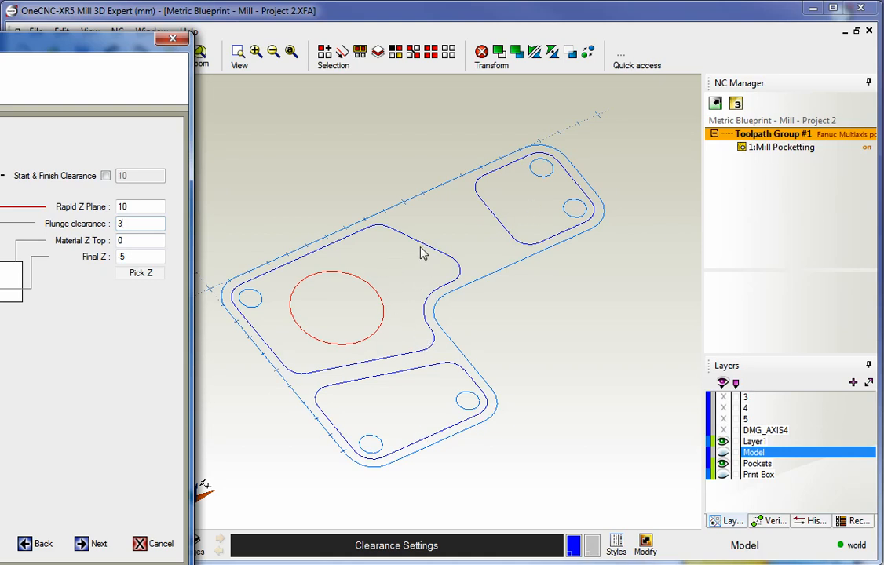
click(132, 241)
drag(95, 41, 218, 54)
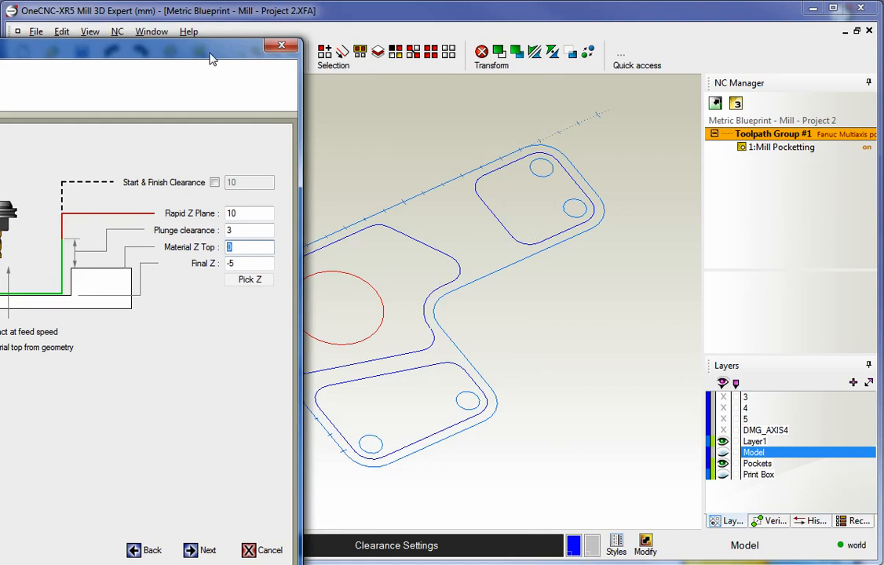
drag(238, 51, 187, 29)
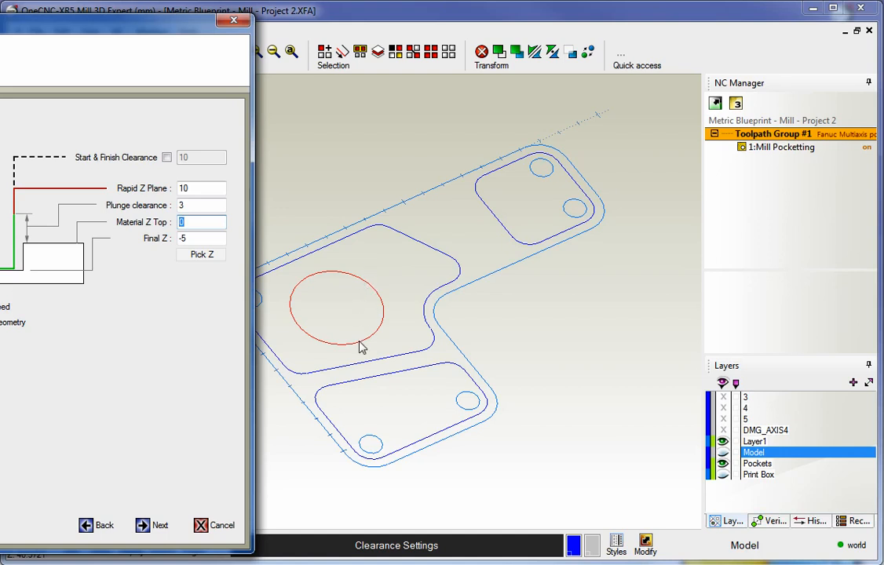
drag(145, 30, 452, 23)
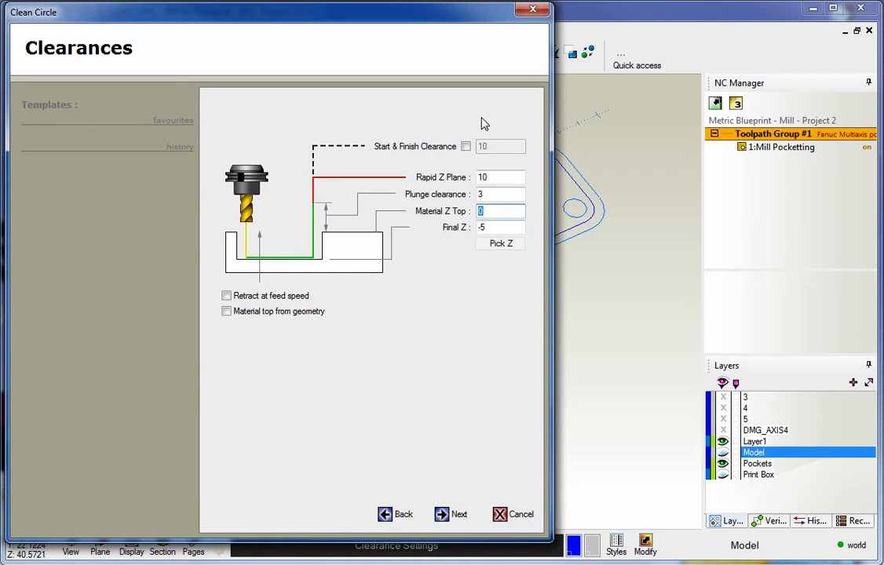
text(-1)
key(Tab)
text(-)
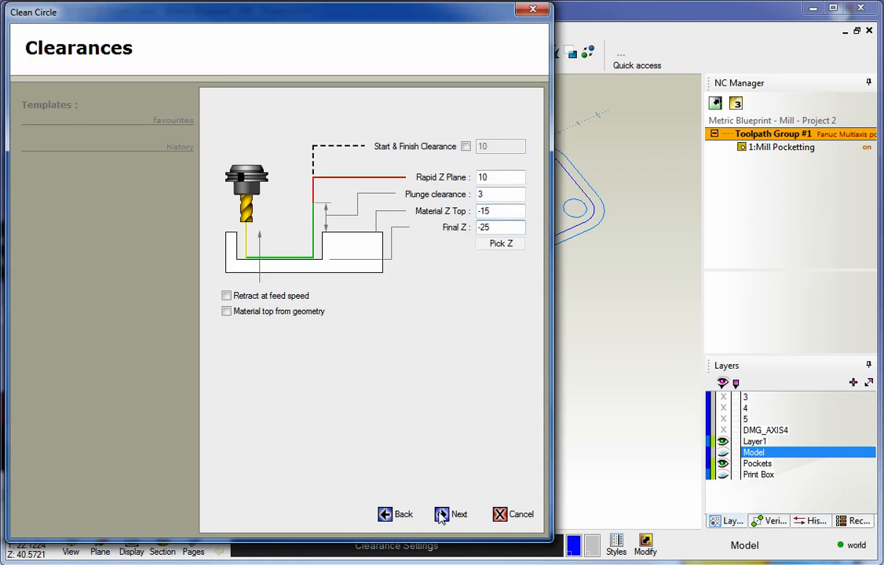
key(Return)
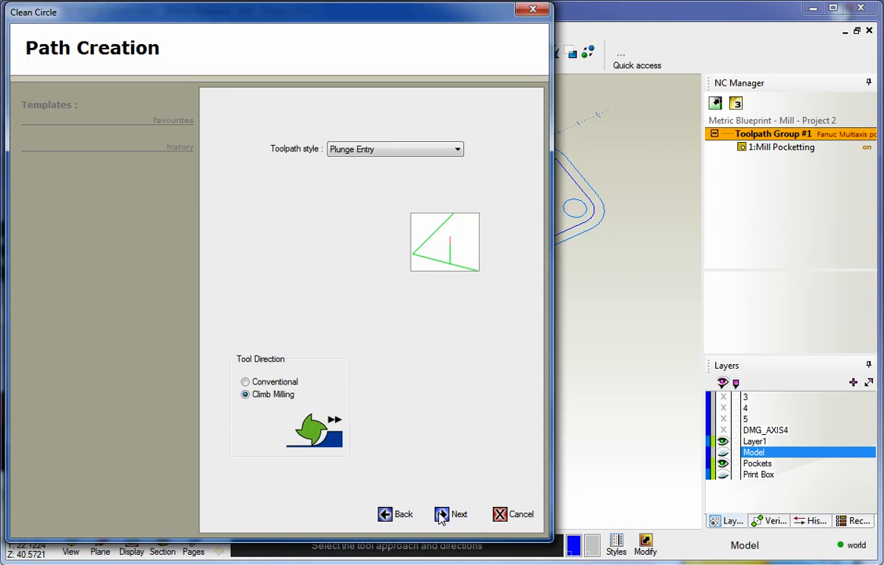
Choose the Helix Entry toolpath style with Climb Milling as the tool direction, and accept the path creation settings.
click(384, 155)
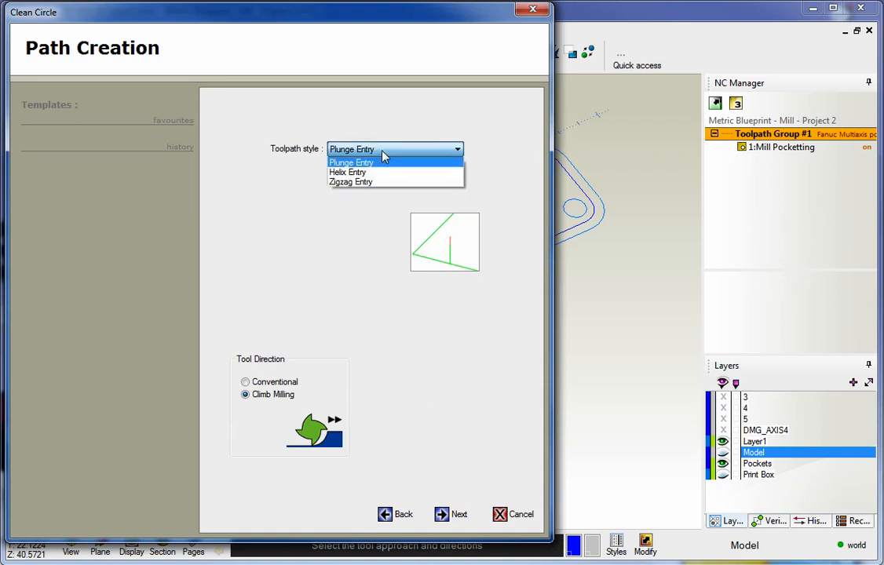
click(365, 173)
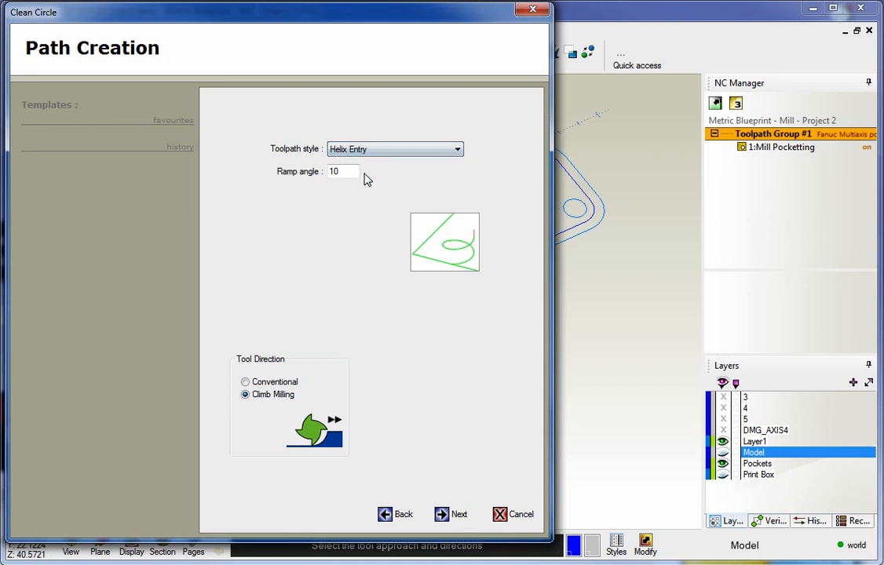
click(379, 152)
click(365, 181)
click(367, 155)
click(359, 172)
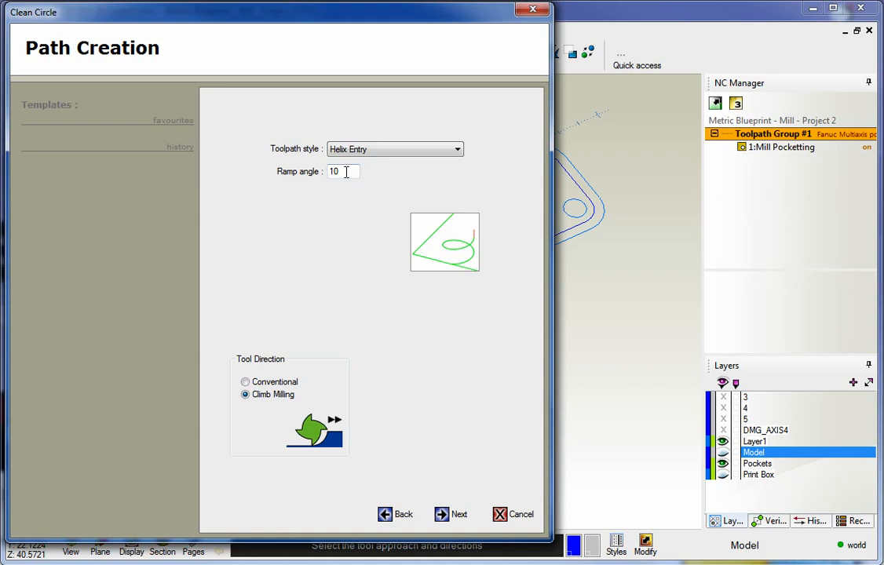
click(245, 382)
click(245, 395)
click(444, 515)
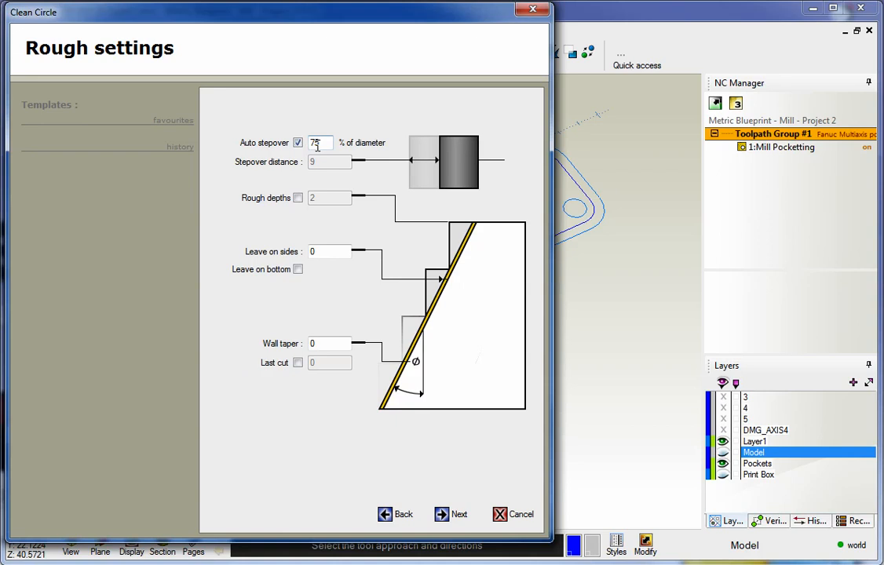
Set roughing to an auto stepover of 65% of diameter, rough depths of 3 and .25 left on the sides.
drag(324, 143, 289, 144)
text(65)
click(298, 198)
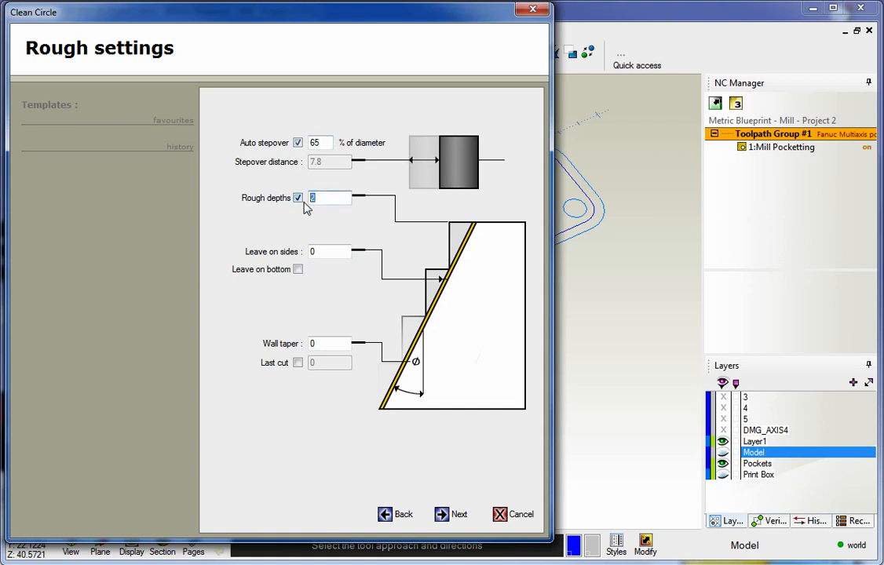
text(3)
click(323, 251)
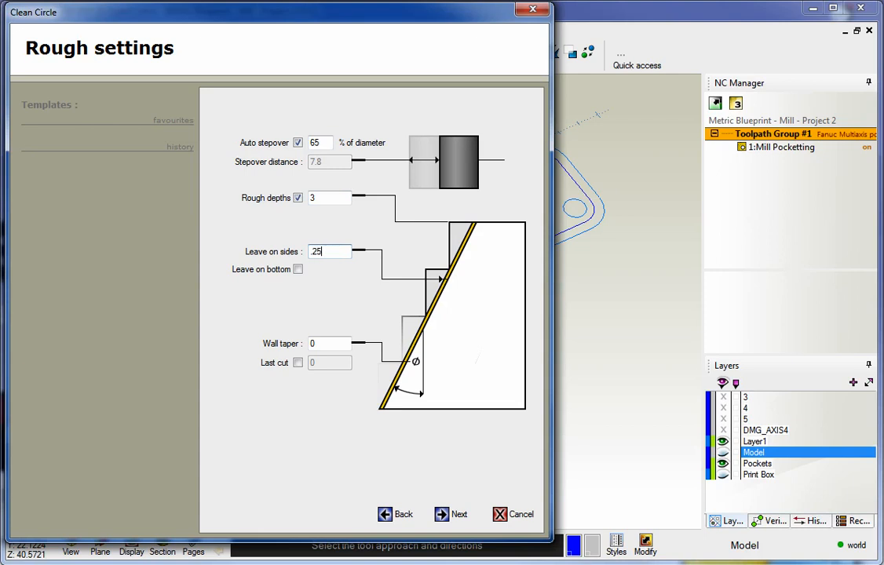
click(442, 515)
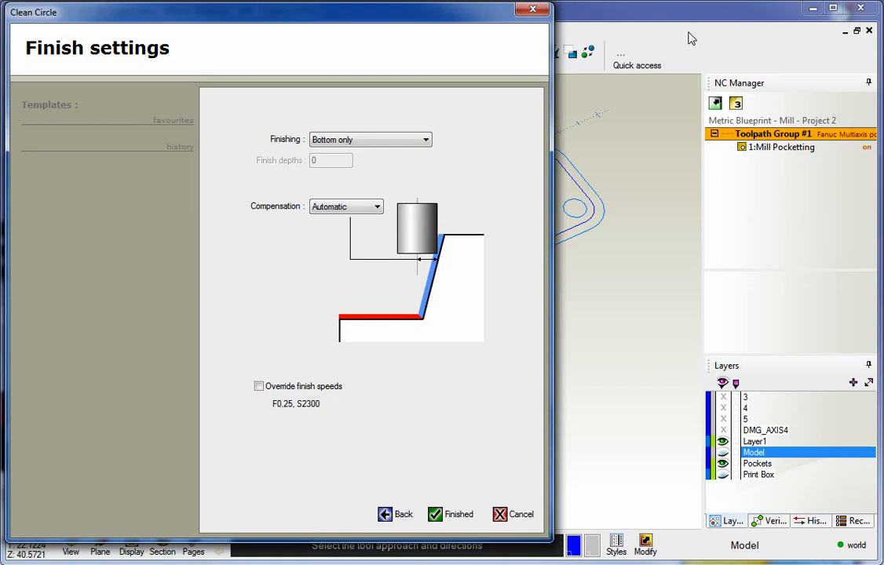
Use Bottom only finishing with Automatic compensation and no finish speed override, and generate the Clean Circle toolpath.
click(423, 141)
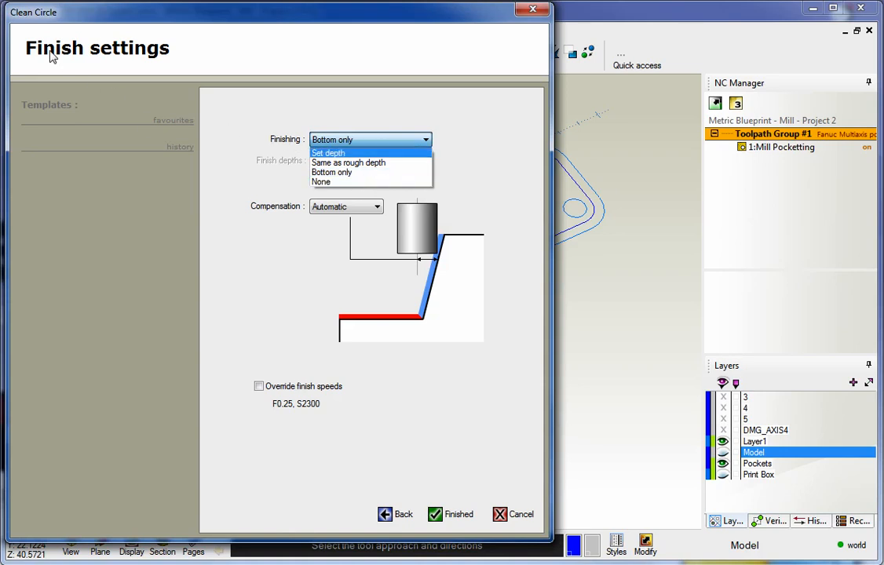
click(337, 172)
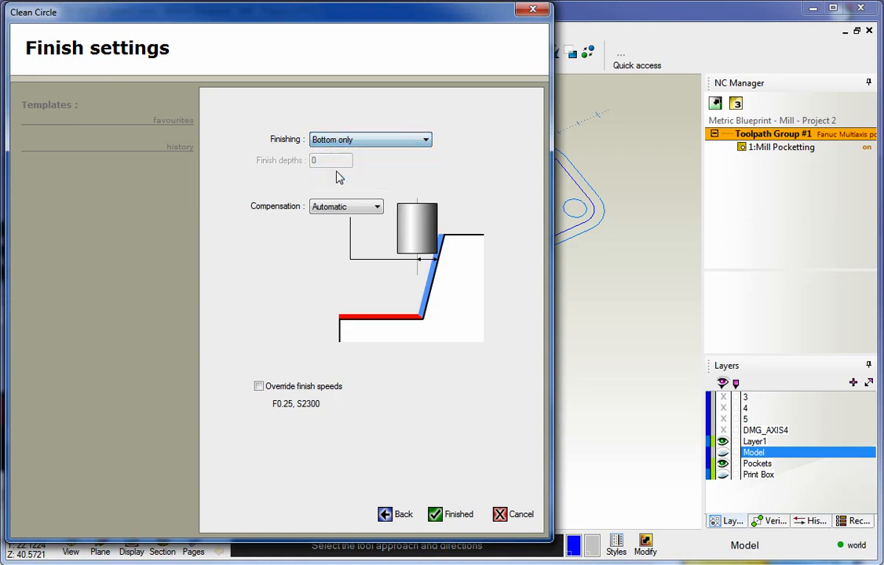
click(367, 141)
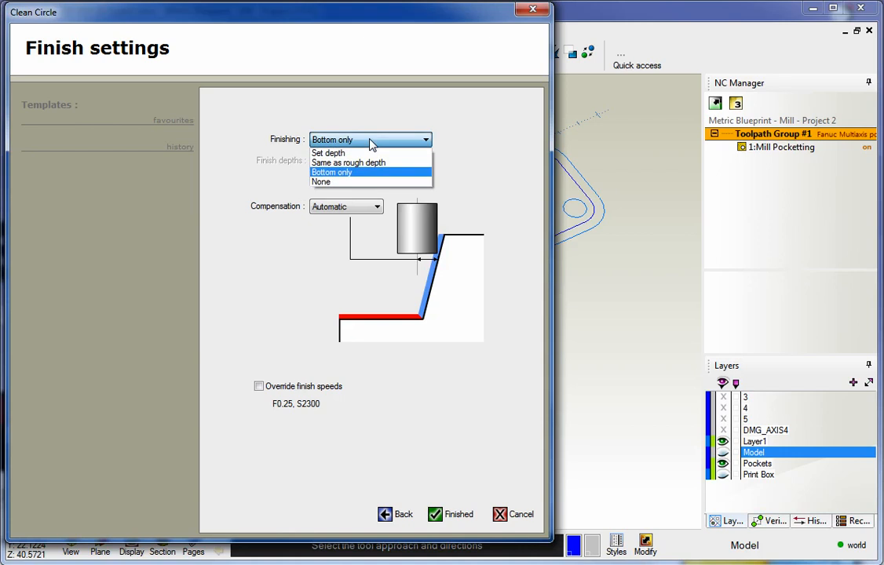
click(337, 174)
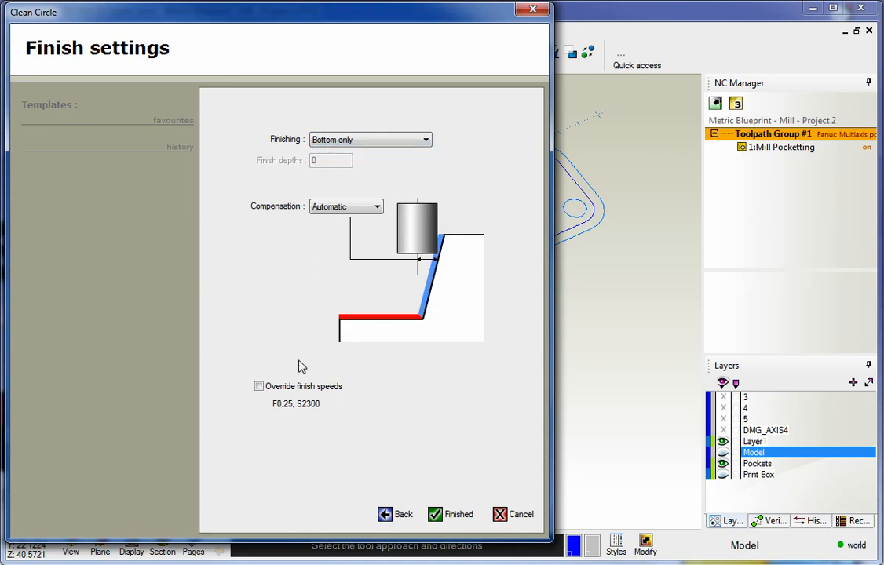
click(385, 515)
click(341, 211)
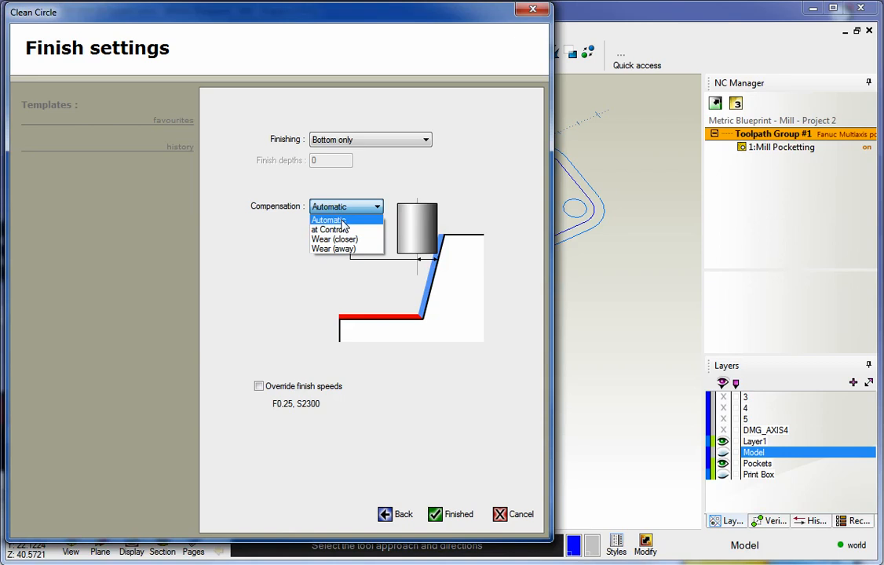
click(343, 223)
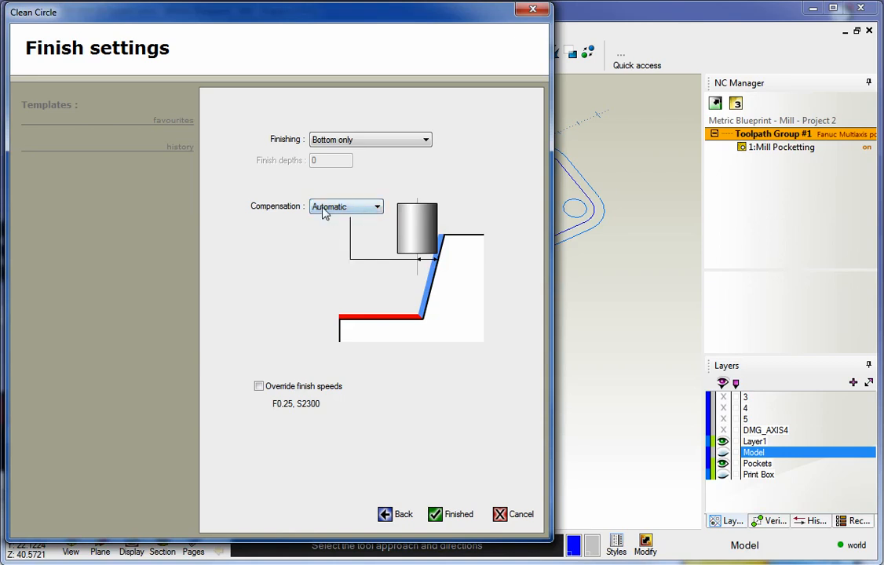
click(259, 386)
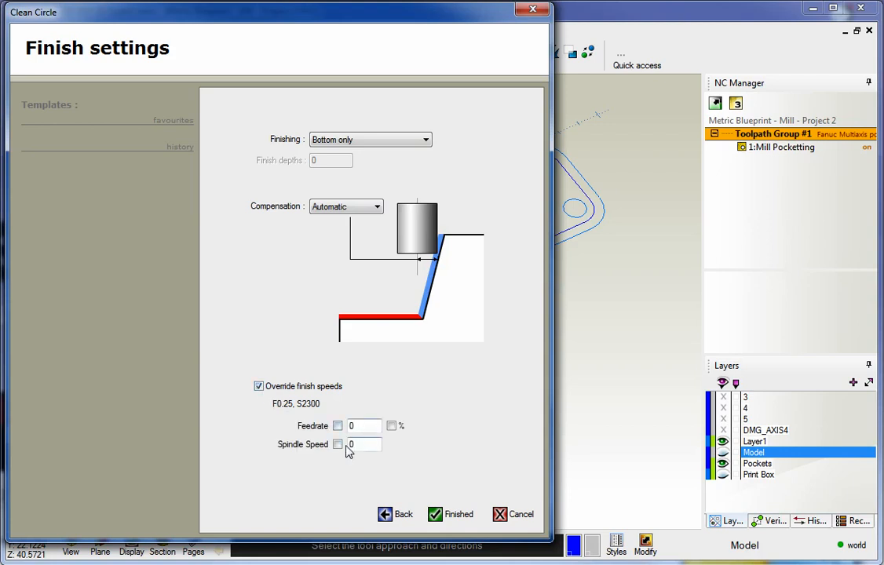
click(259, 387)
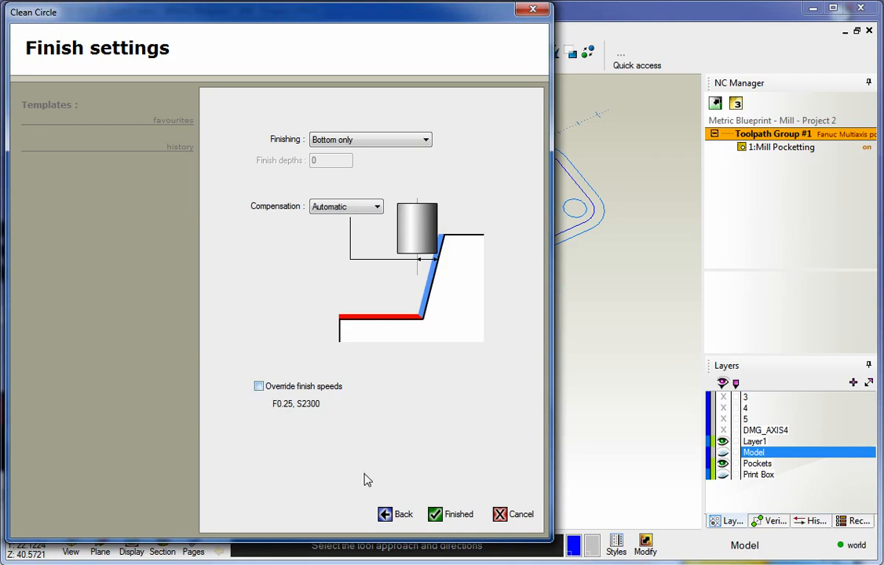
click(437, 516)
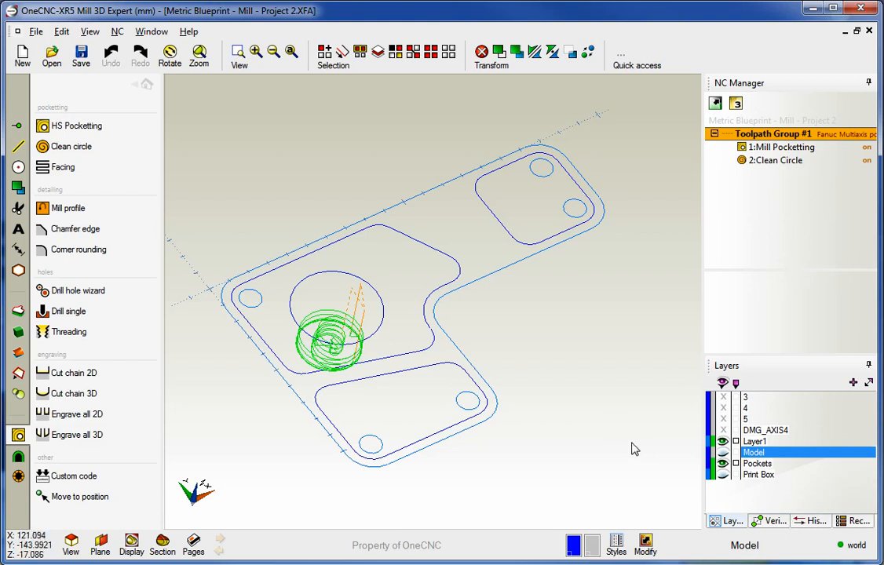
Show the Model layer and preview the Clean Circle toolpath against the part from different angles.
click(722, 453)
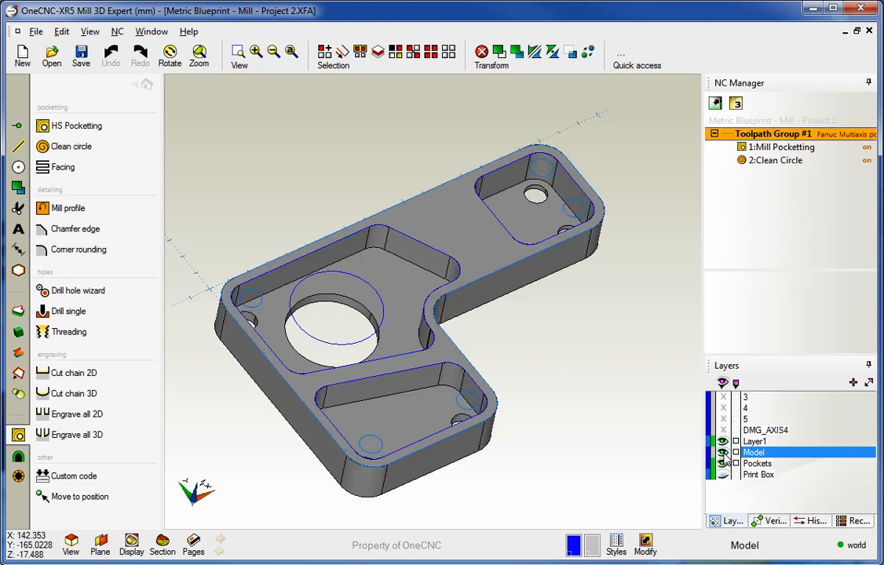
click(766, 162)
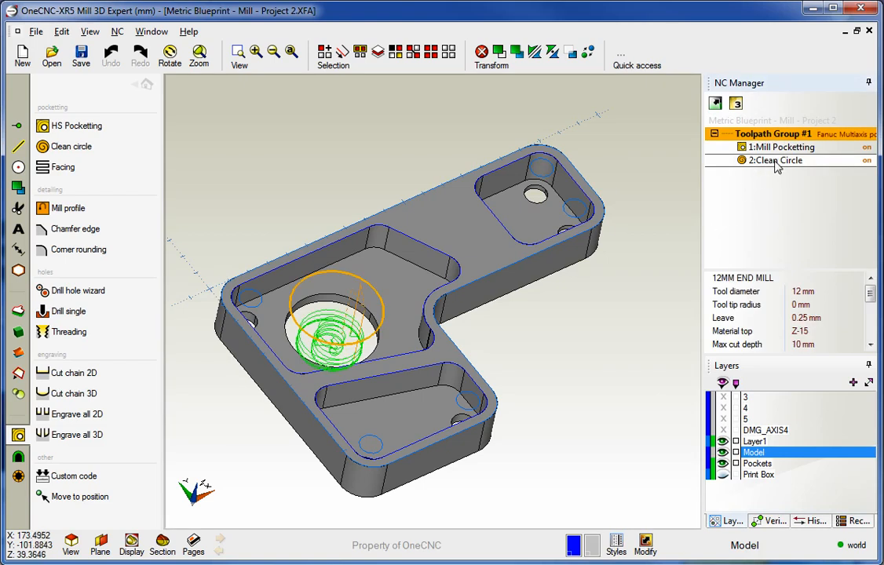
right_click(776, 164)
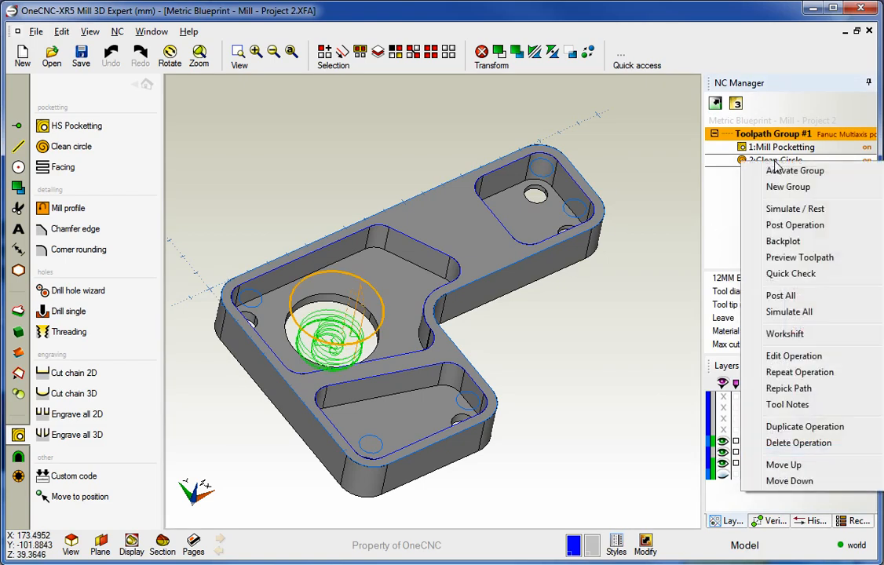
click(786, 260)
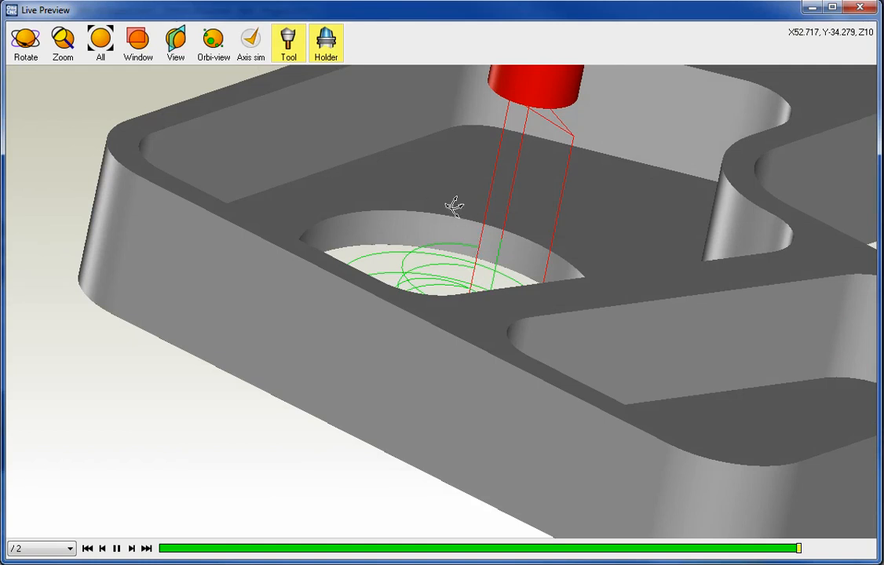
drag(462, 245, 704, 168)
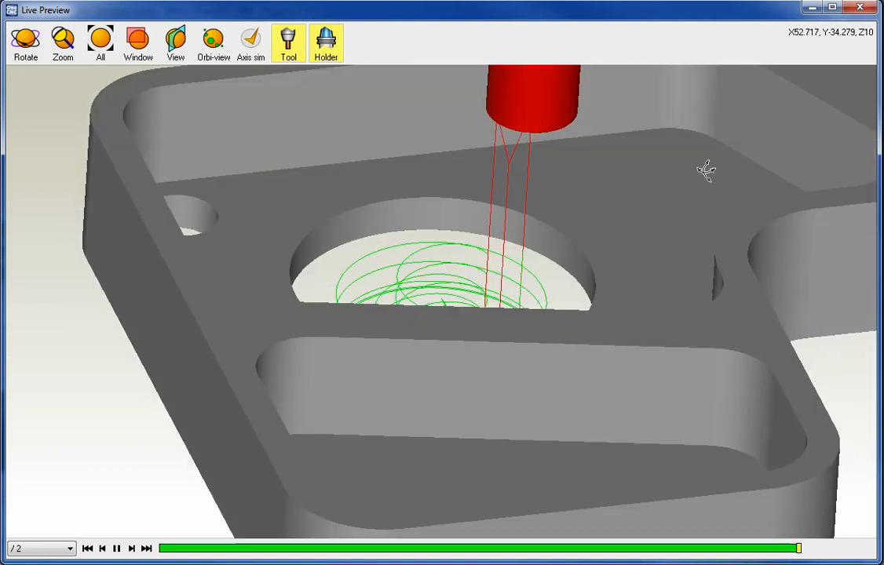
click(860, 7)
click(146, 84)
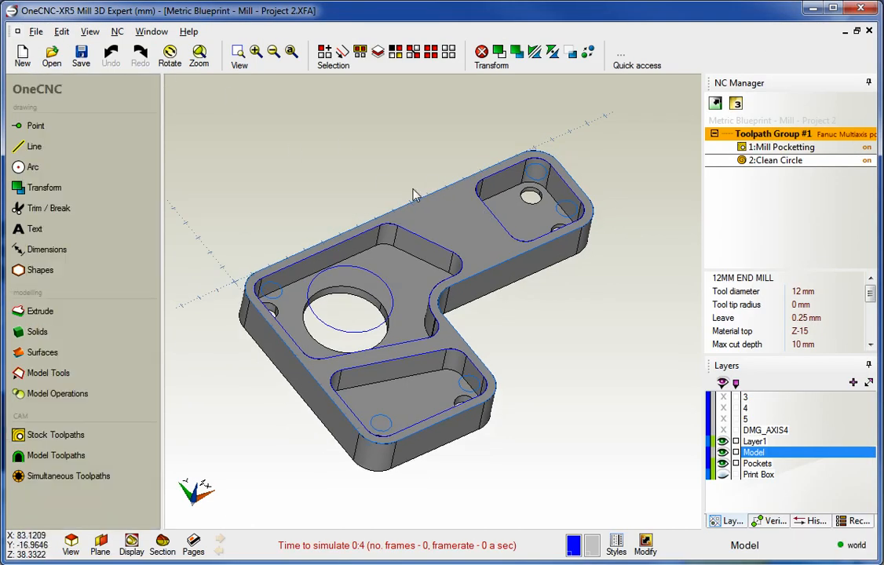